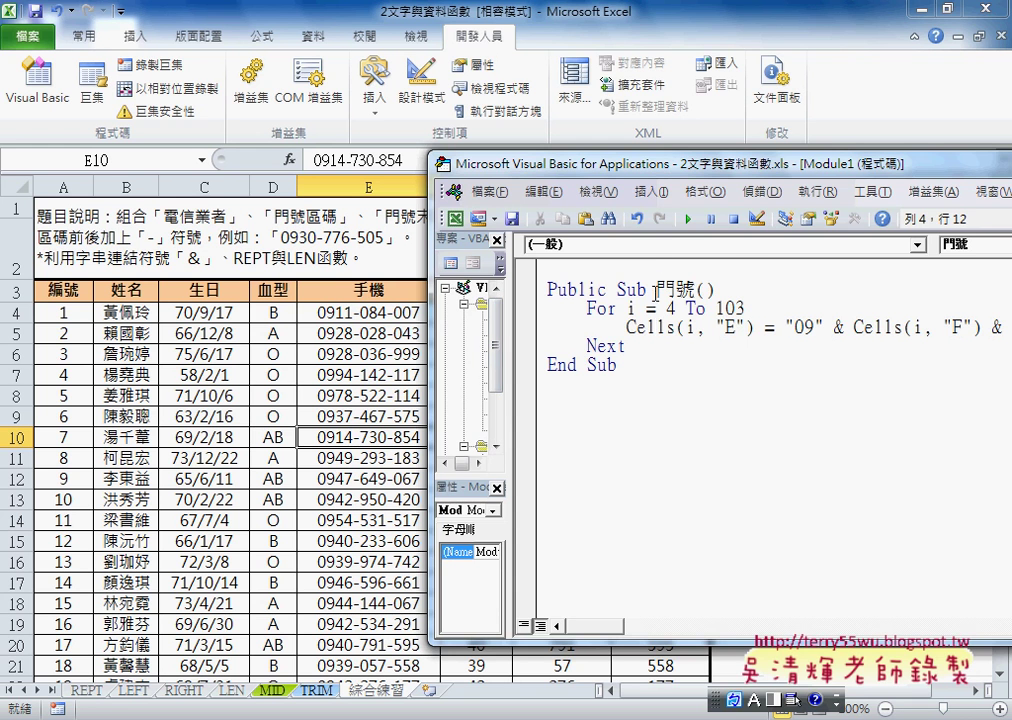
Close the VBA editor and arm the Form Controls button tool from Developer > Insert.
left_click(693, 228)
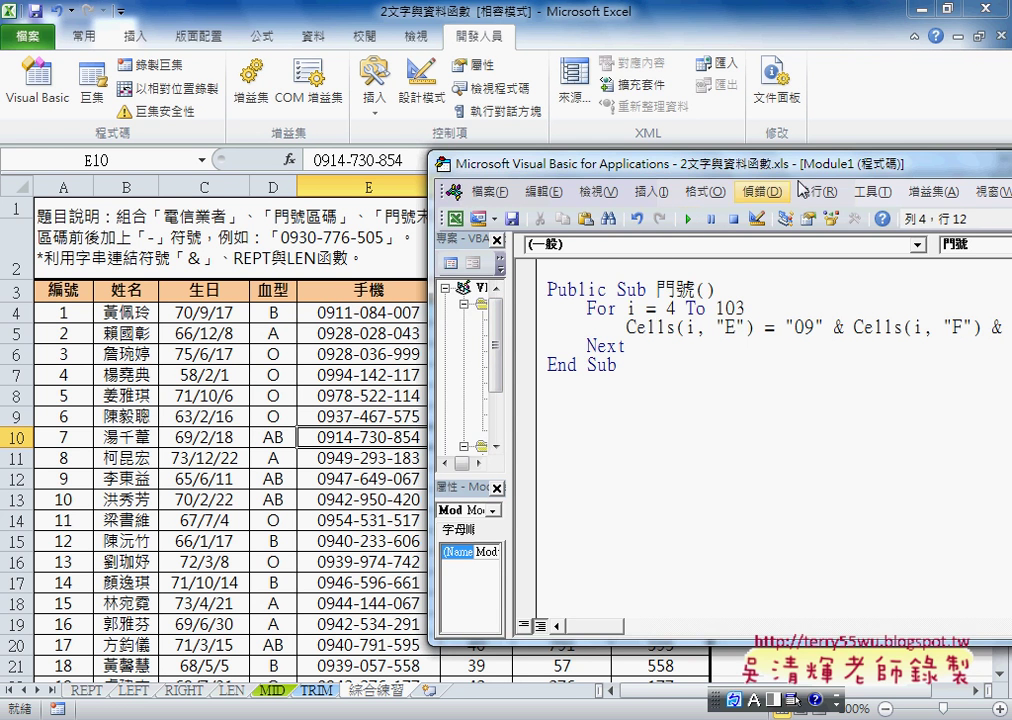
key("alt+F11")
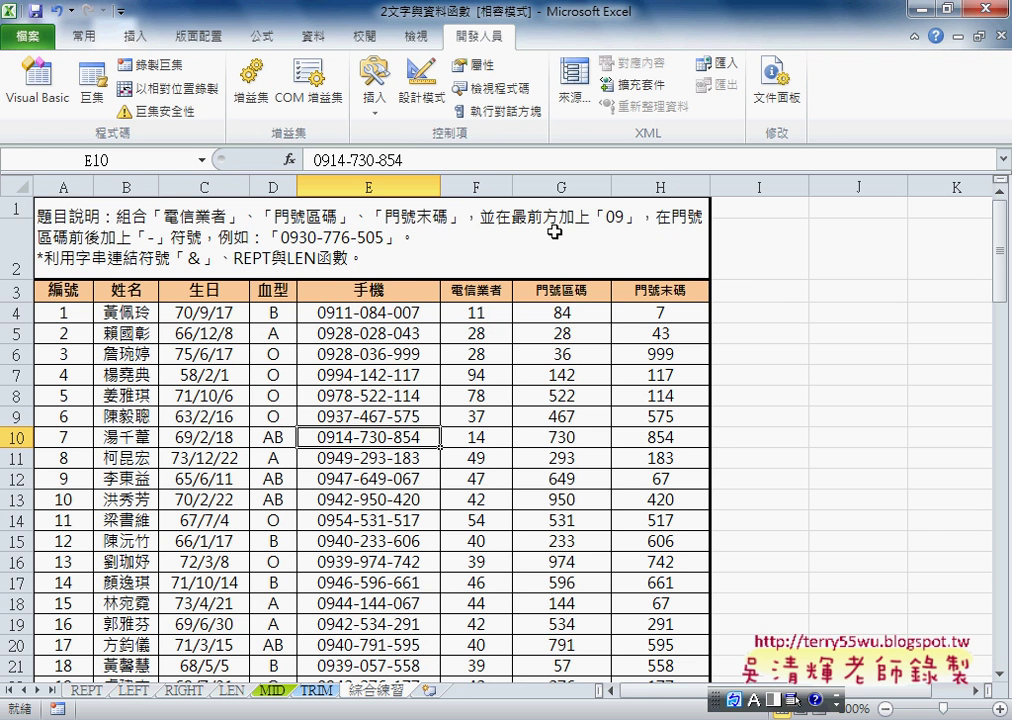
left_click(375, 118)
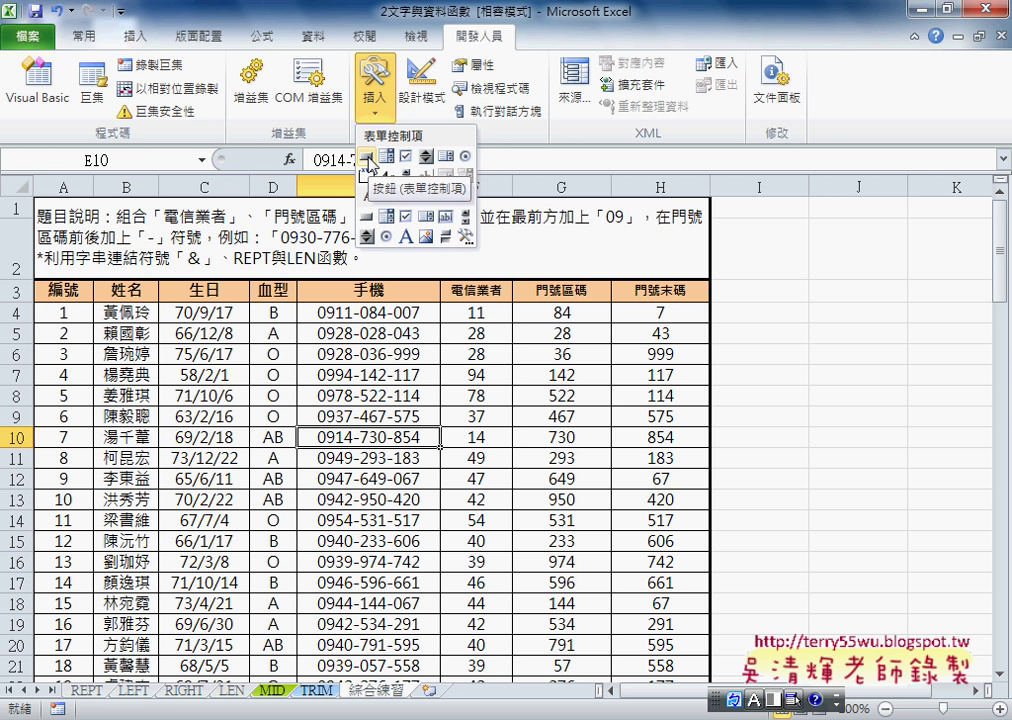
left_click(367, 158)
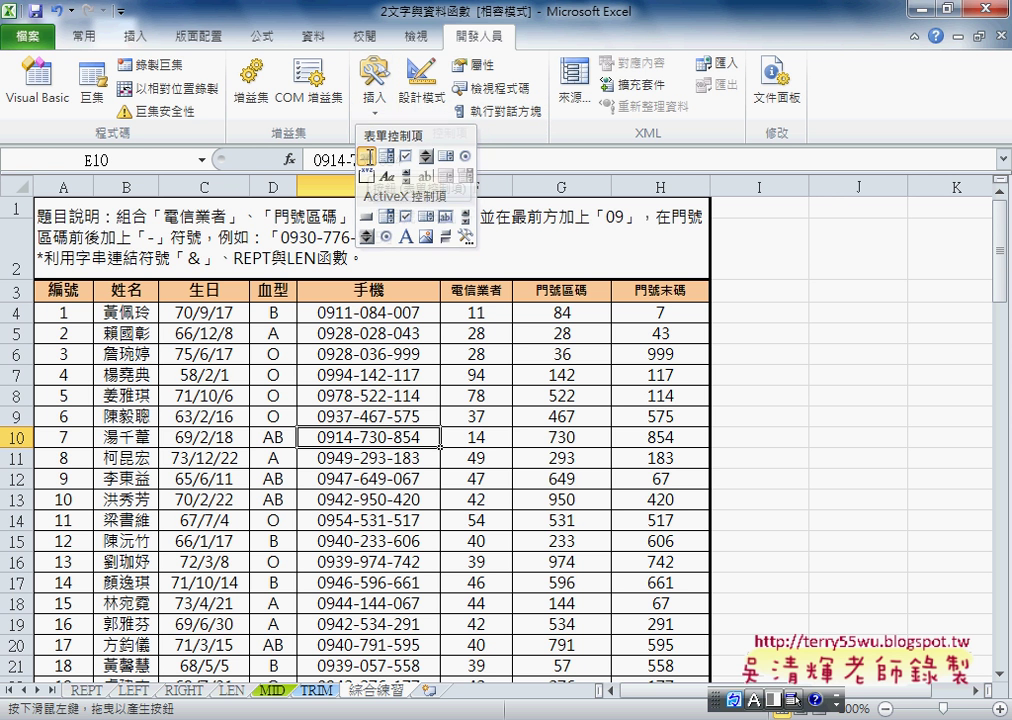
left_click(374, 103)
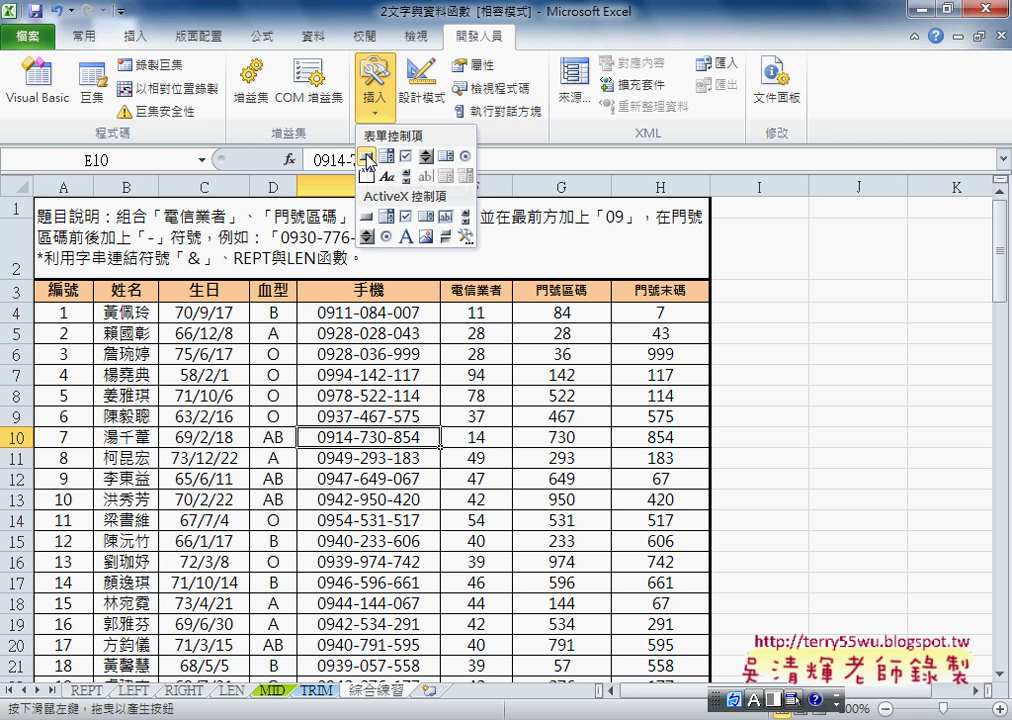
left_click(593, 228)
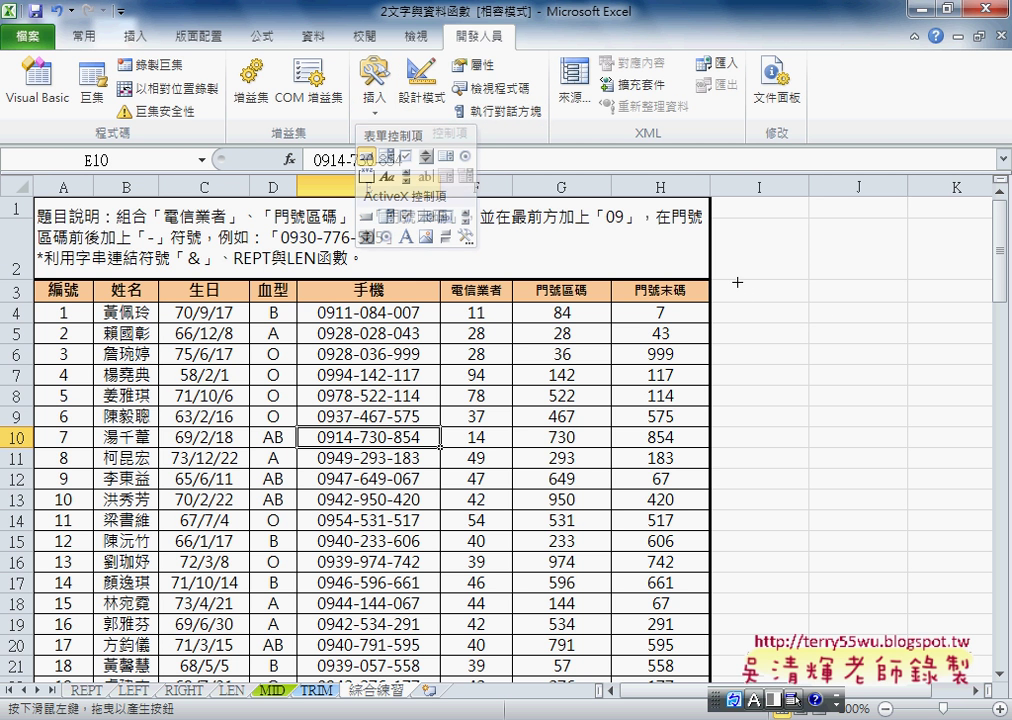
Draw a button beside the table near I3 and assign it the 門號 macro.
left_click_drag(745, 281, 836, 318)
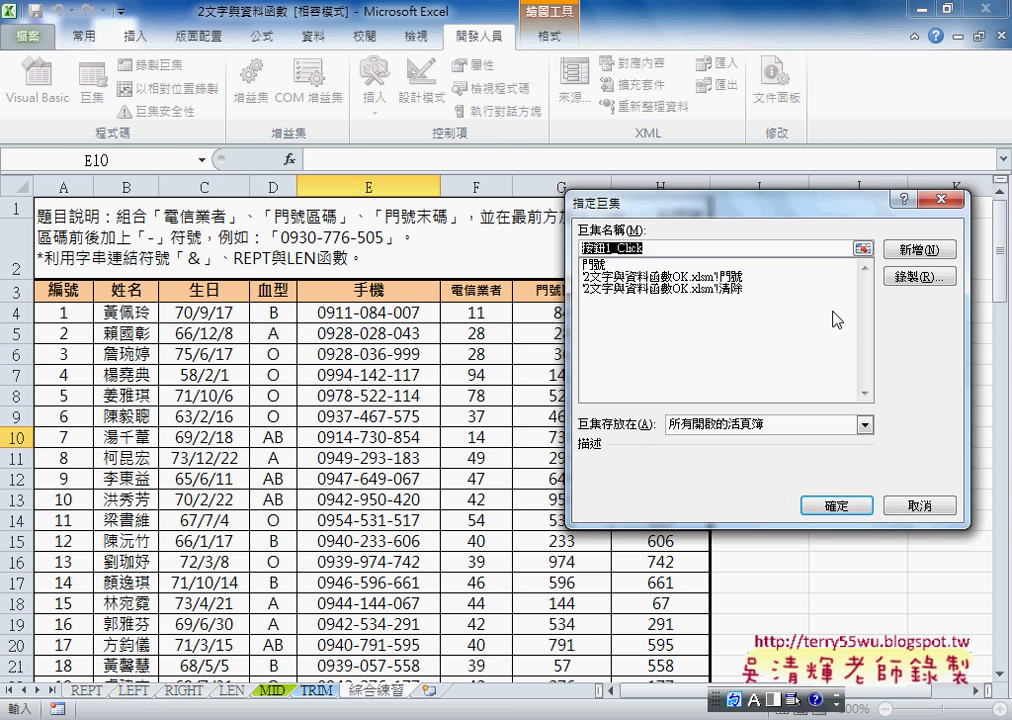
left_click(594, 267)
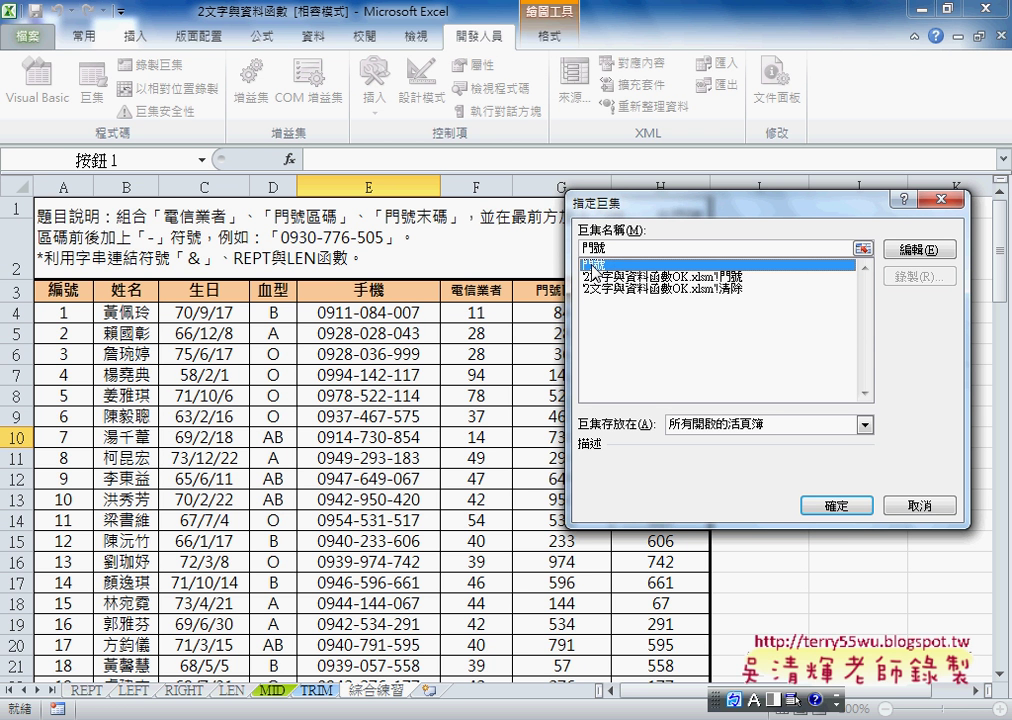
left_click(838, 506)
Replace the button's default caption with 門號.
left_click(779, 299)
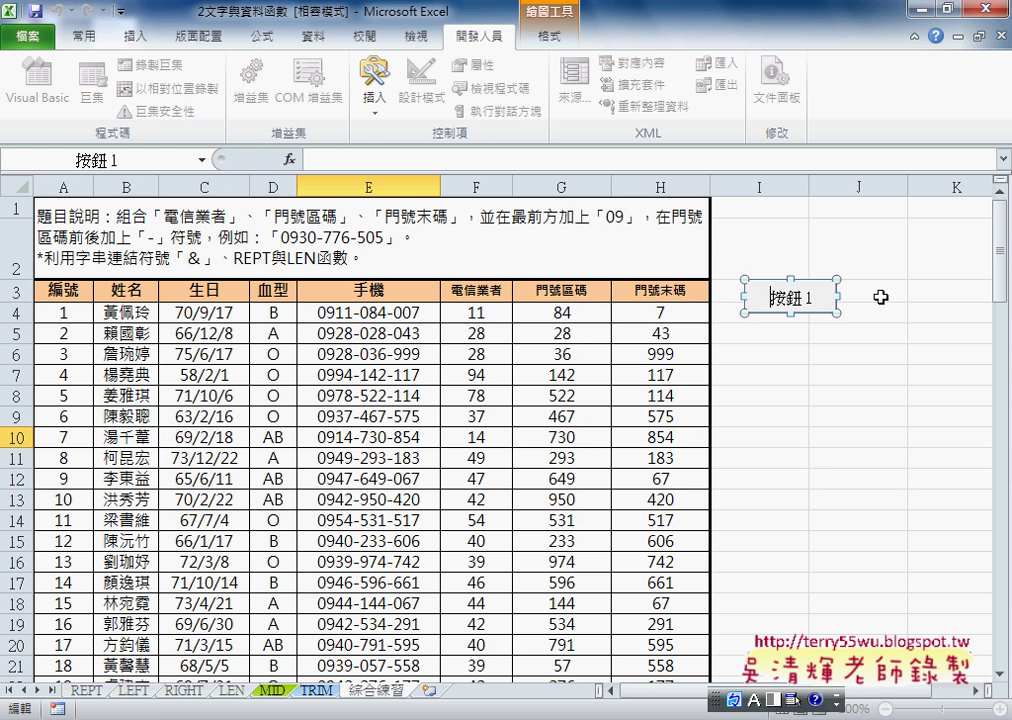
key("BackSpace")
key("Delete")
key("Delete")
key("Delete")
type("們")
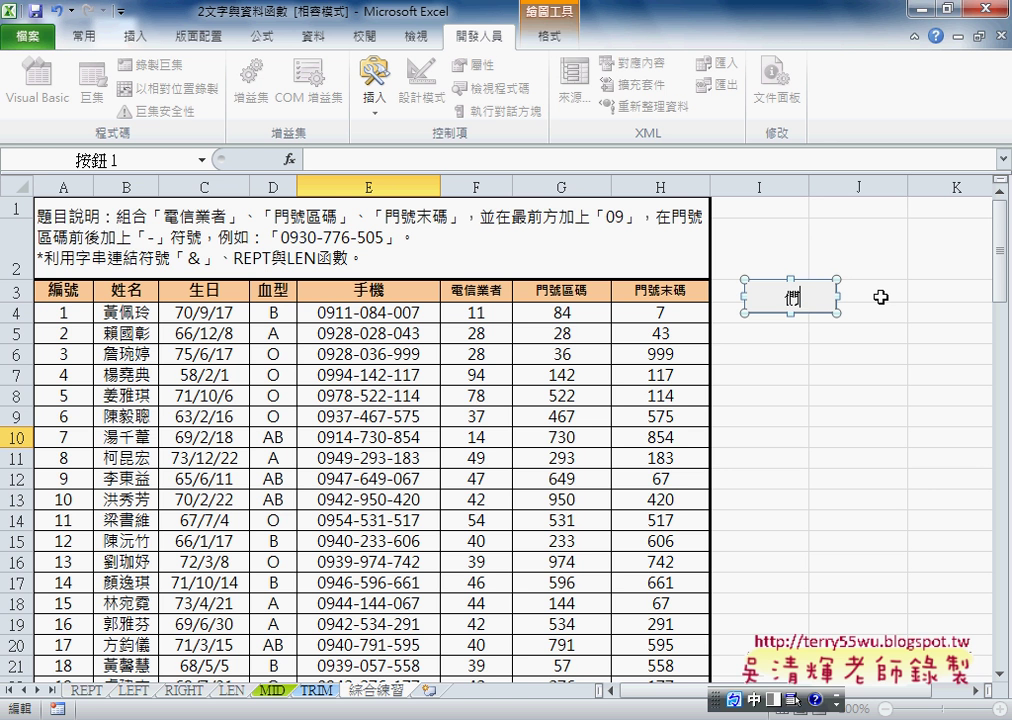
type("號")
key("Return")
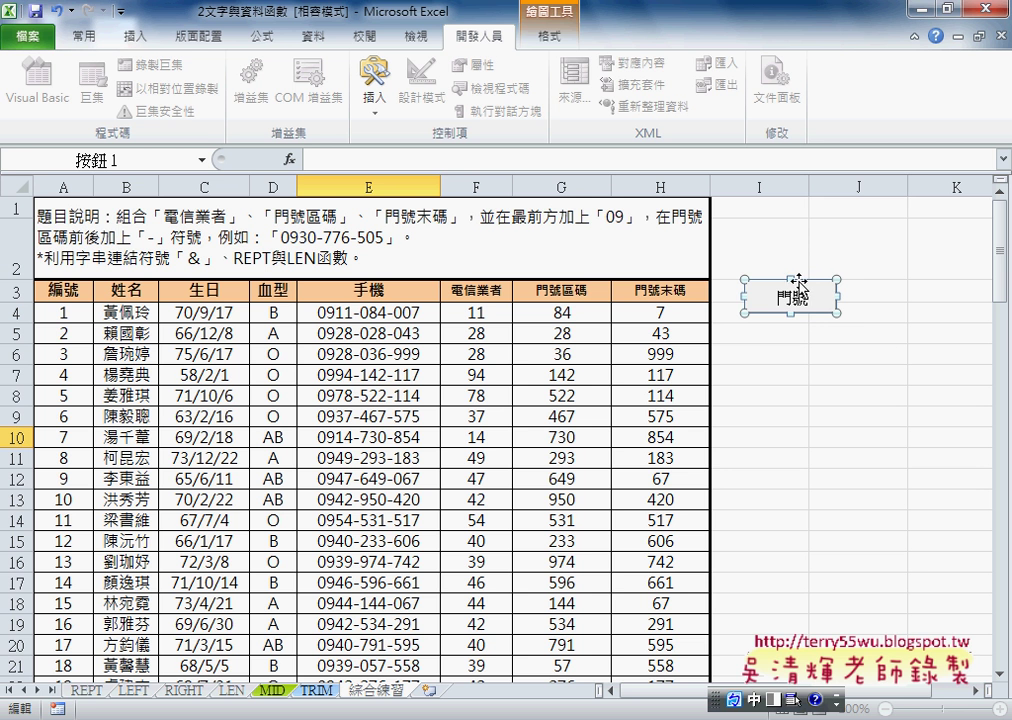
left_click(844, 368)
Clear the phone numbers in E4:E103, then refill them with the 門號 button.
left_click(367, 318)
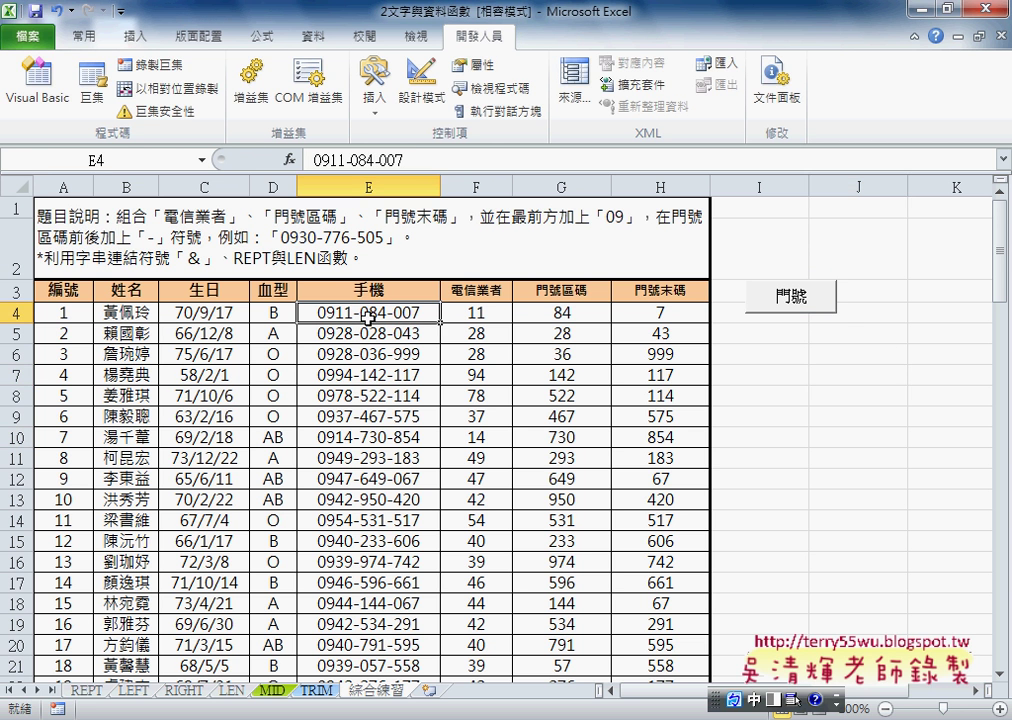
key("ctrl+shift+Down")
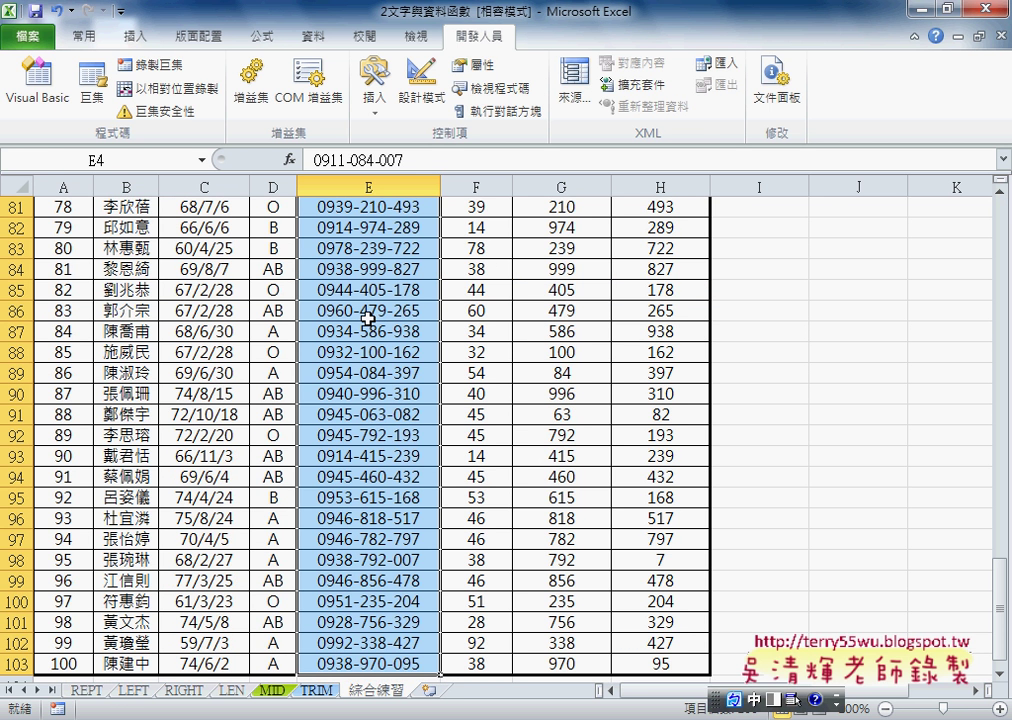
key("Delete")
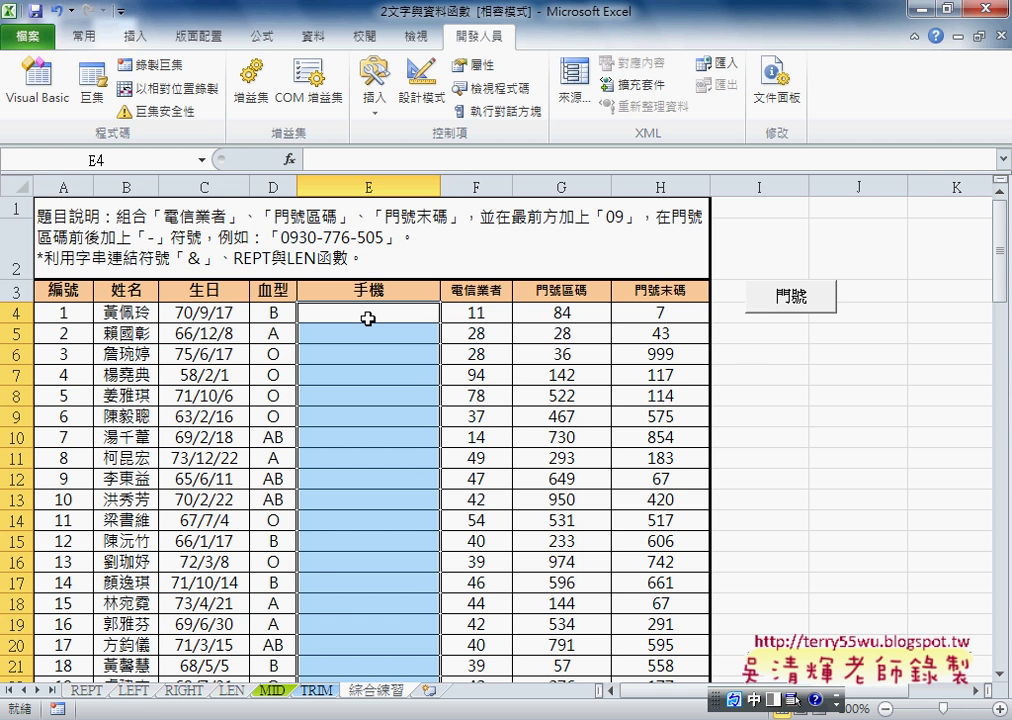
left_click(763, 357)
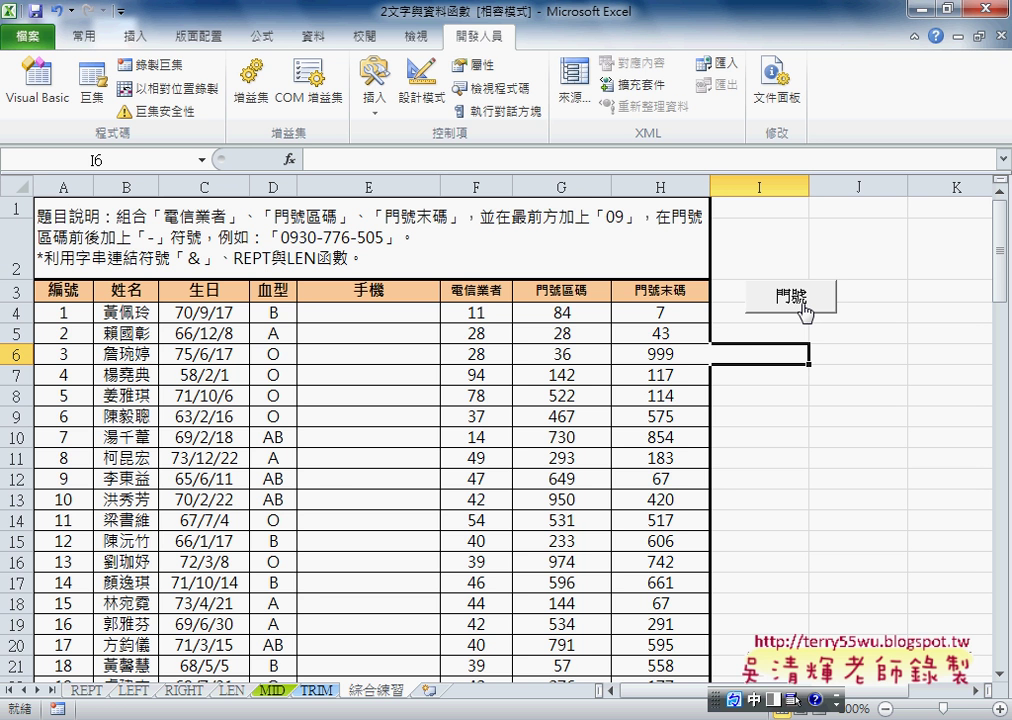
left_click(803, 305)
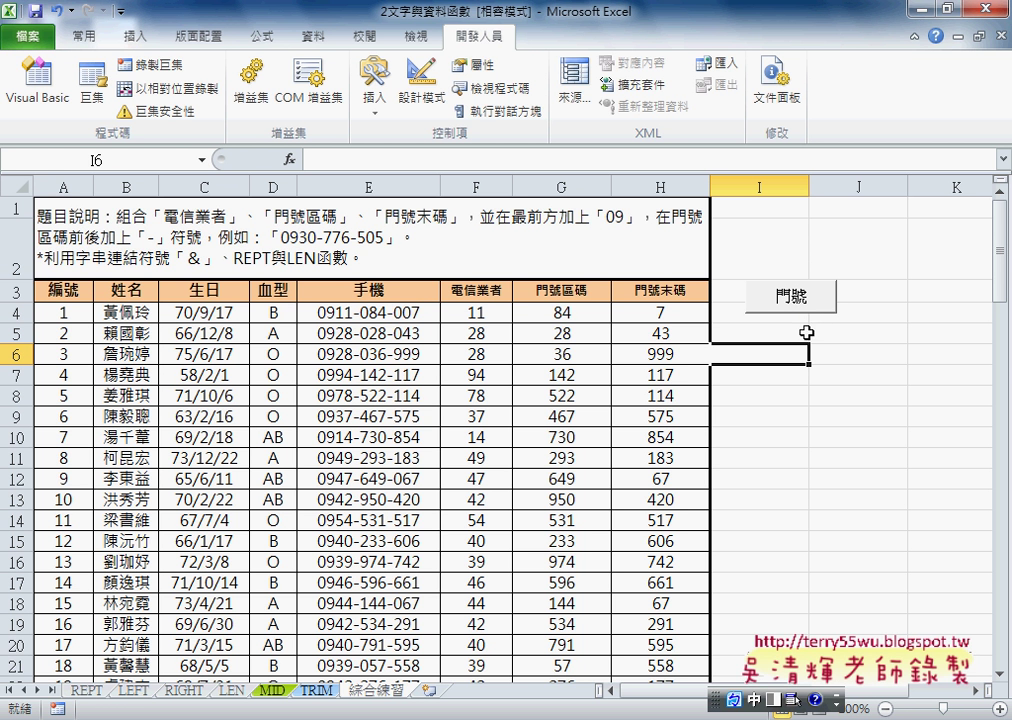
Clear the regenerated phone numbers in column E again.
left_click(398, 319)
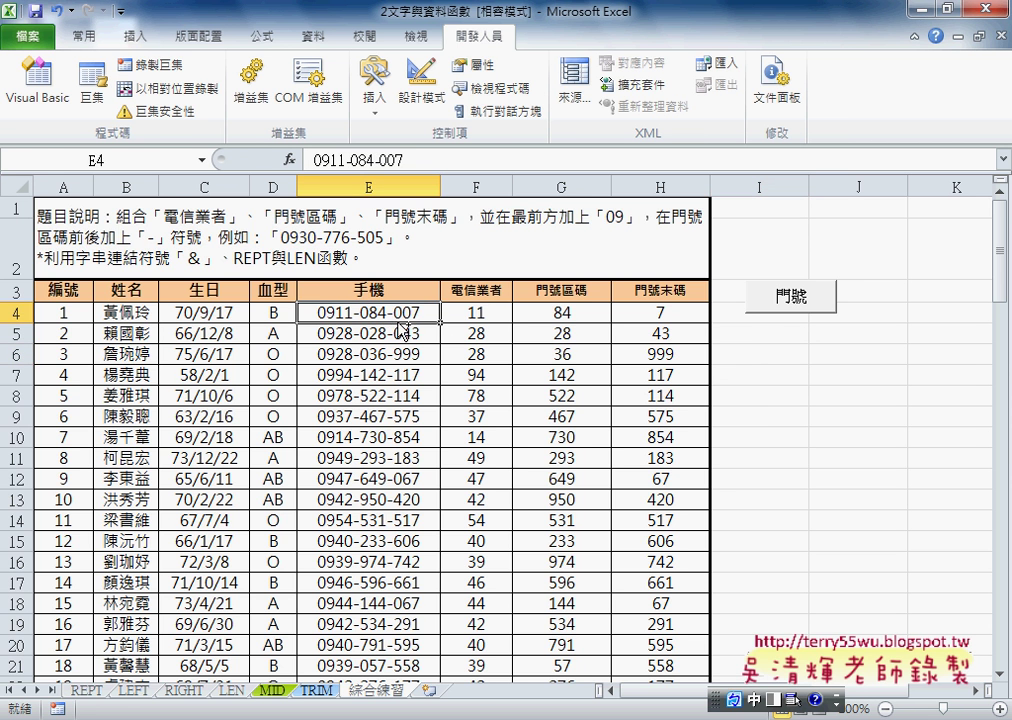
key("ctrl+shift+Down")
key("Delete")
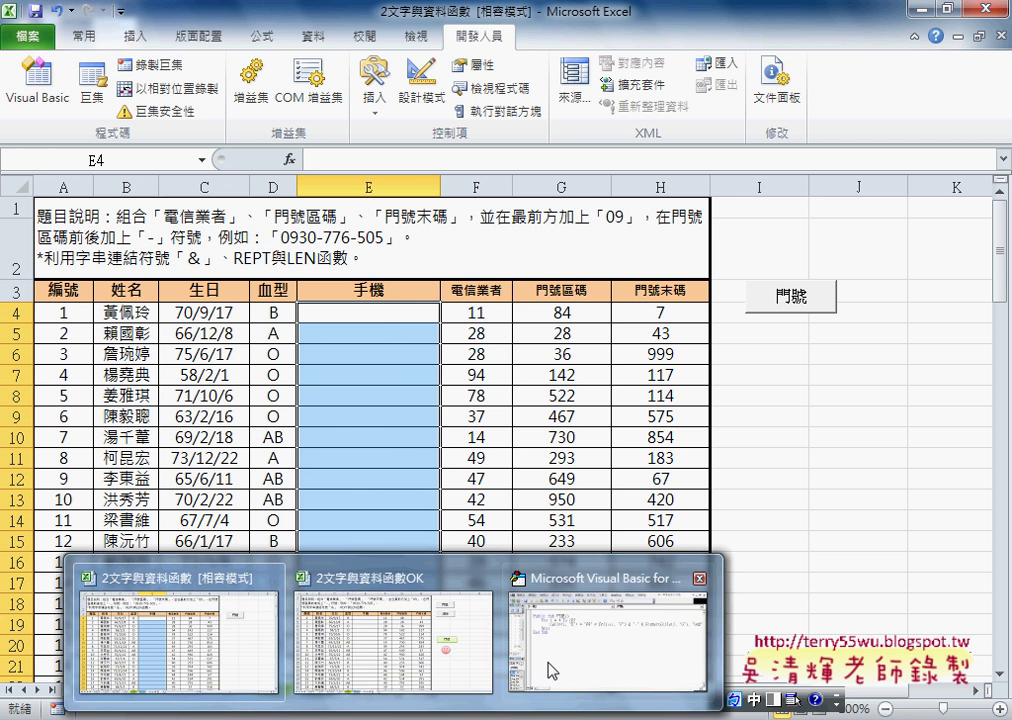
Switch to the VBA editor and select the whole 門號 Sub in Module1.
left_click(455, 526)
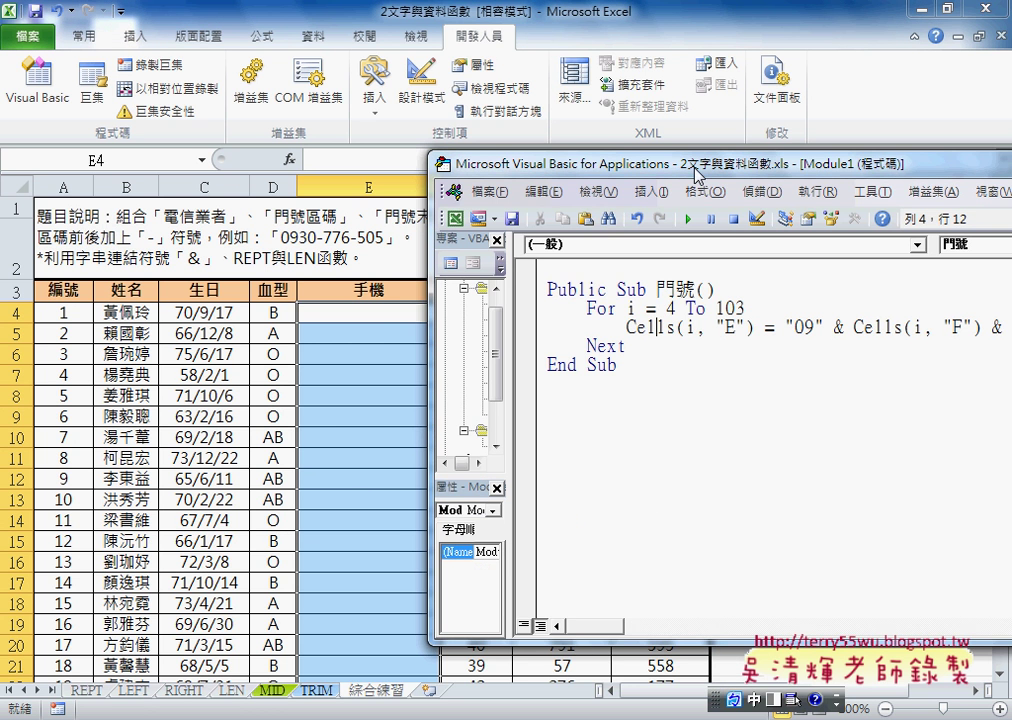
left_click_drag(560, 163, 300, 153)
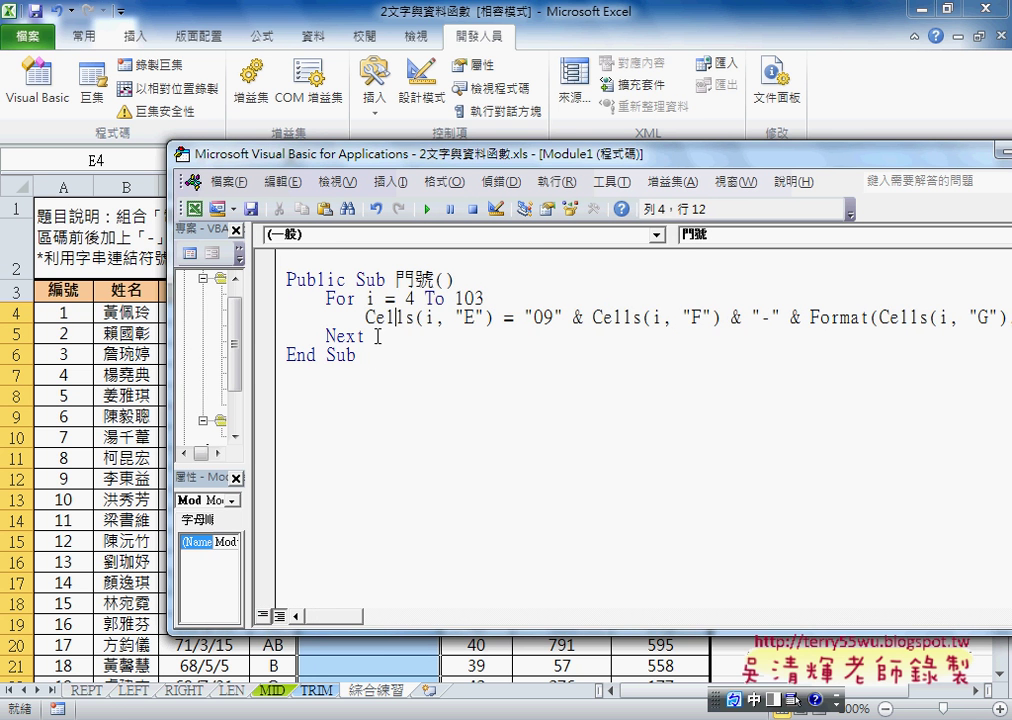
mouse_move(365, 317)
left_mouse_down()
mouse_move(494, 317)
mouse_move(365, 336)
left_mouse_up()
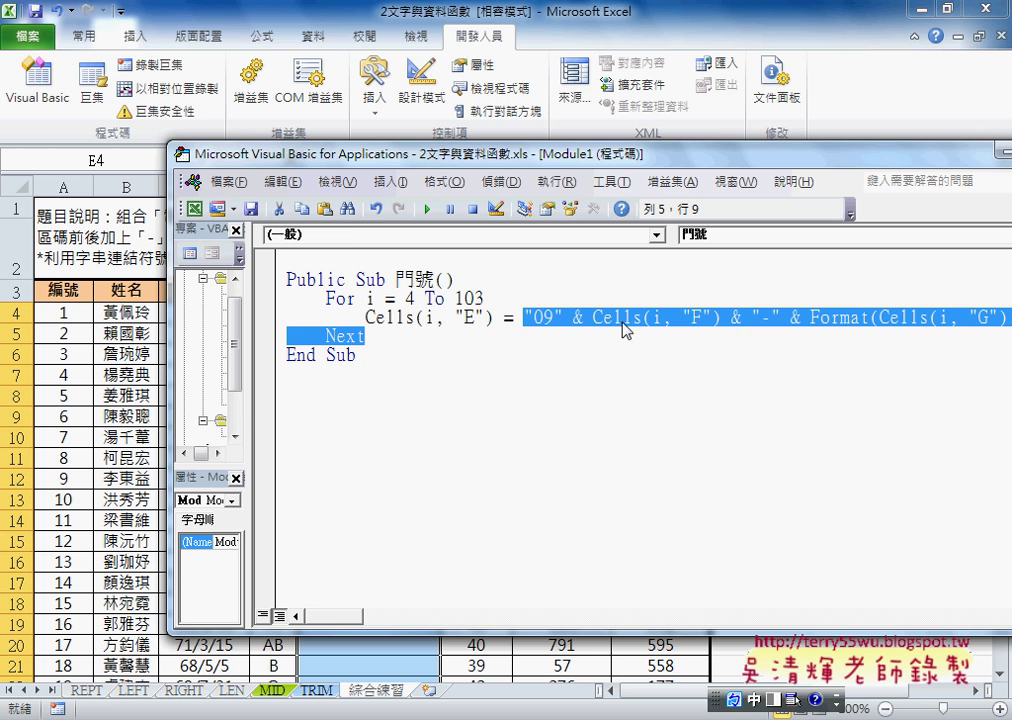
left_click(529, 318)
mouse_move(514, 156)
left_mouse_down()
mouse_move(731, 126)
mouse_move(633, 144)
left_mouse_up()
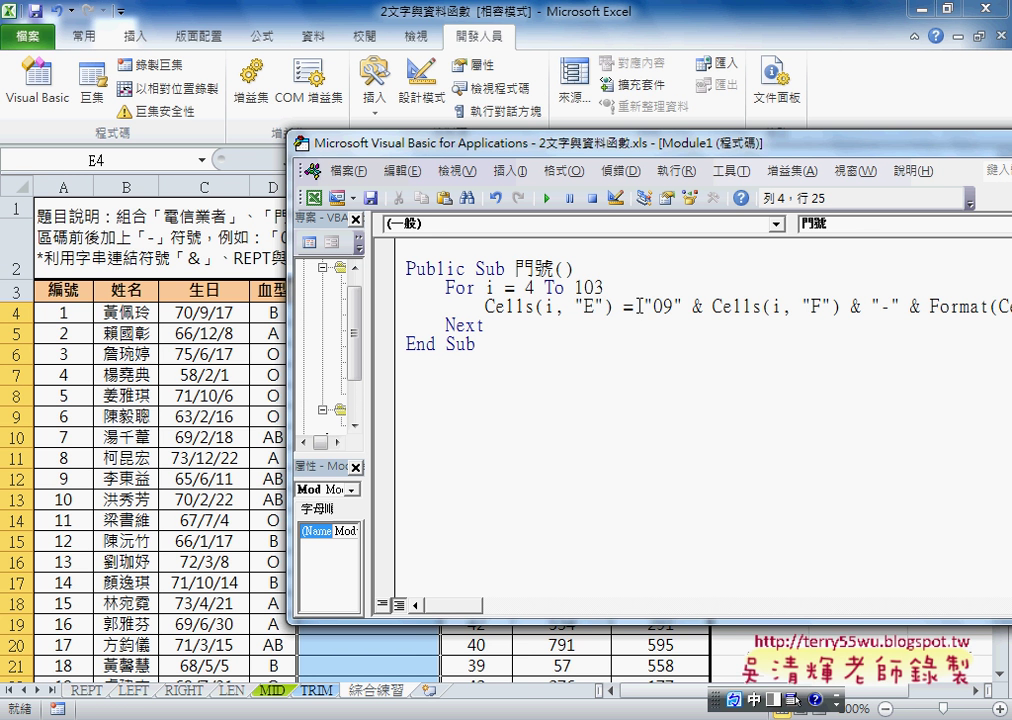
left_click_drag(482, 346, 394, 272)
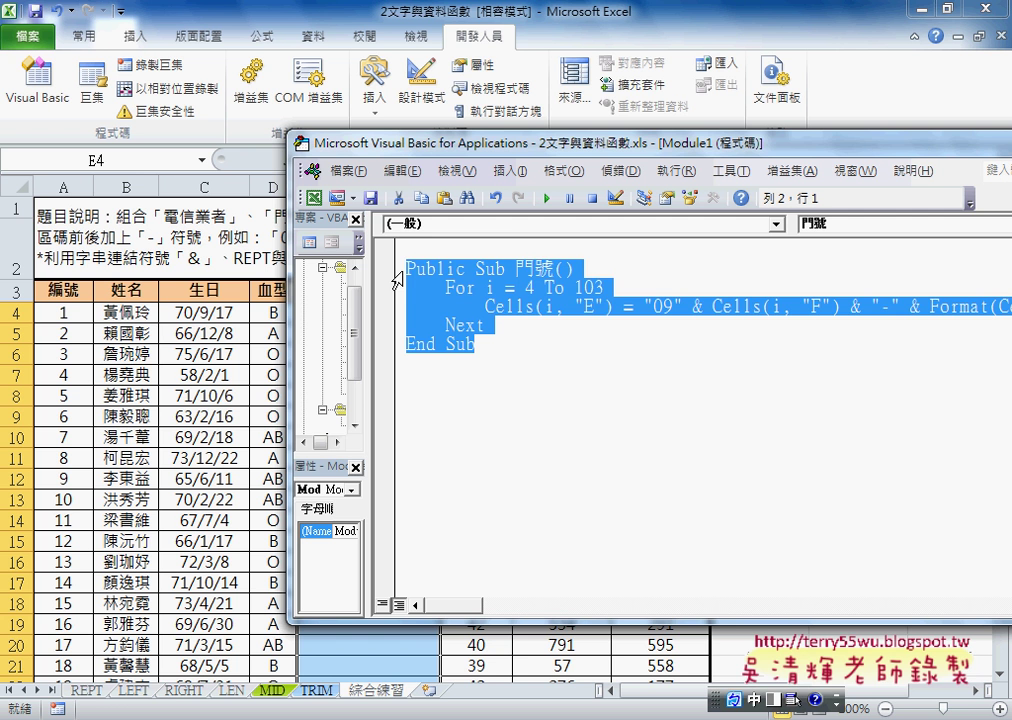
Paste a copy of the 門號 procedure below it and rename the copy 清除.
left_click(434, 386)
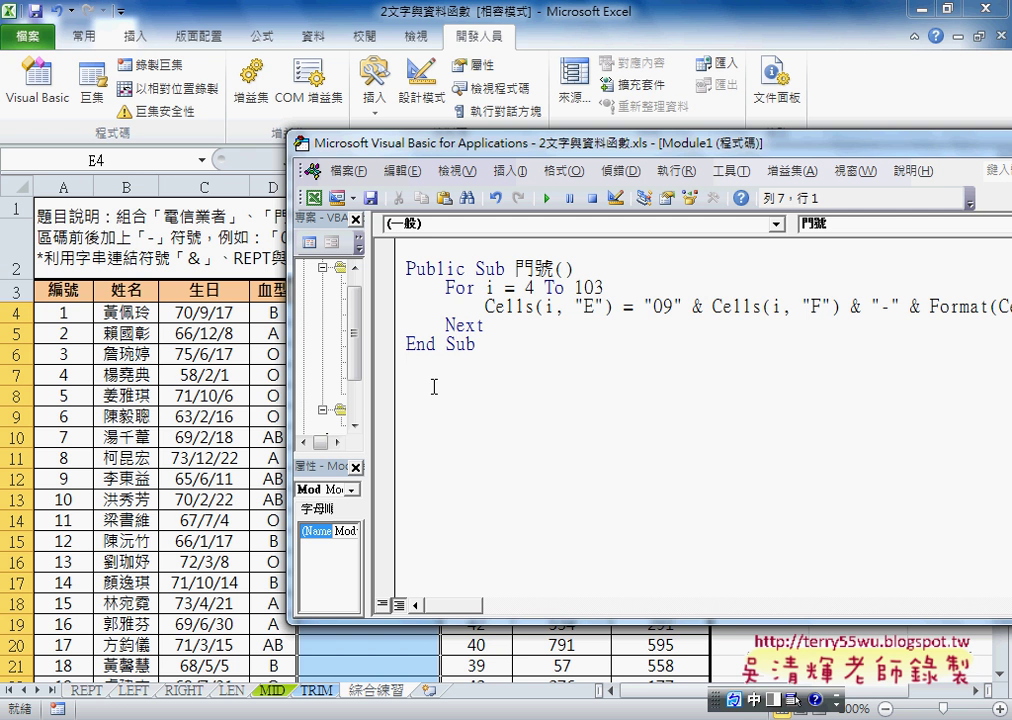
key("ctrl+v")
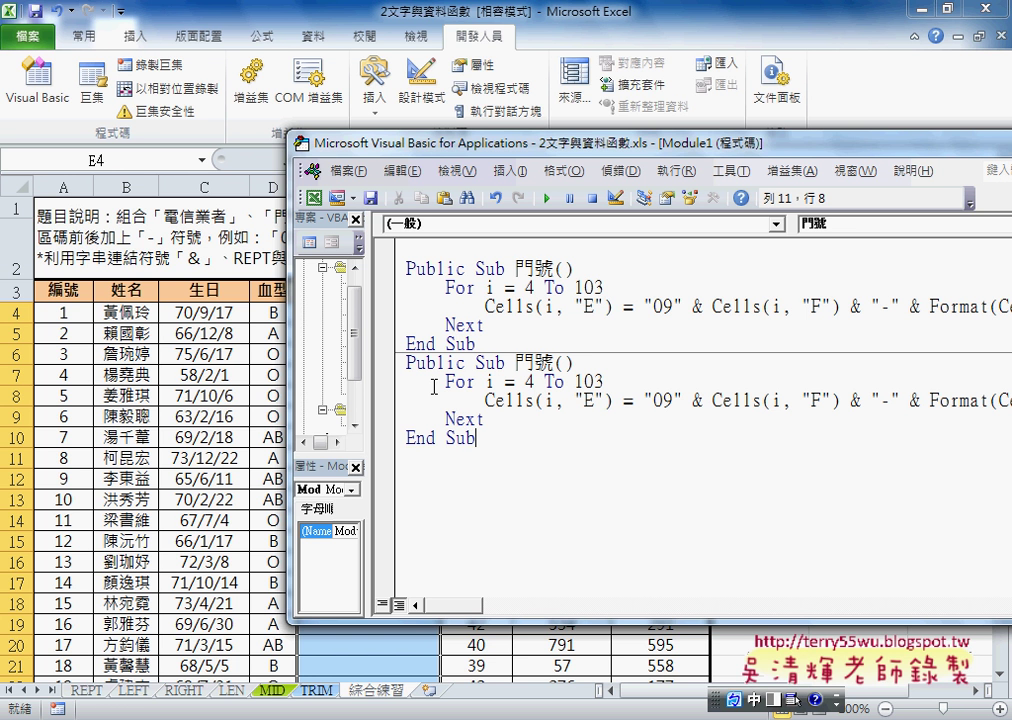
left_click_drag(515, 362, 556, 367)
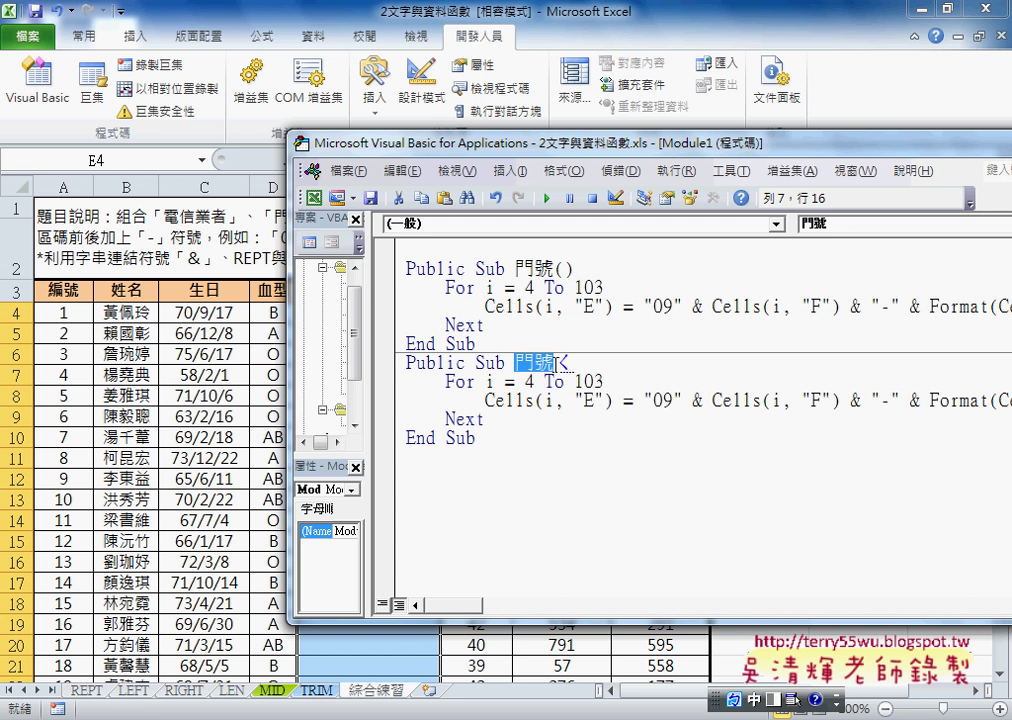
type("清除")
key("Return")
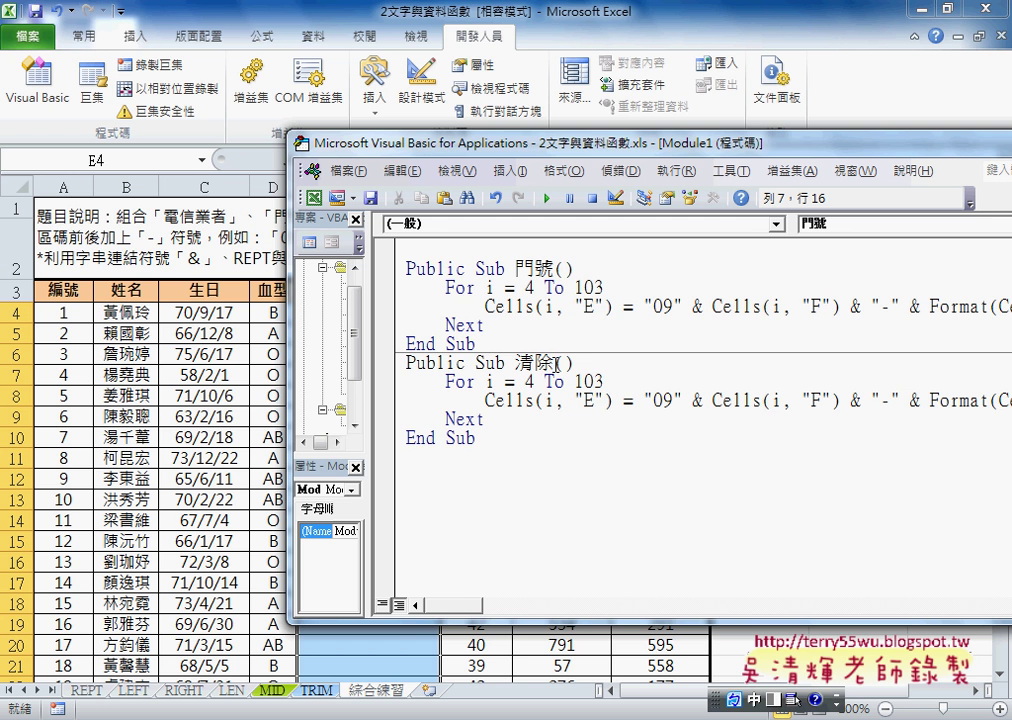
Change the 清除 loop body to Cells(i, "E") = "".
left_click(645, 400)
key("shift+End")
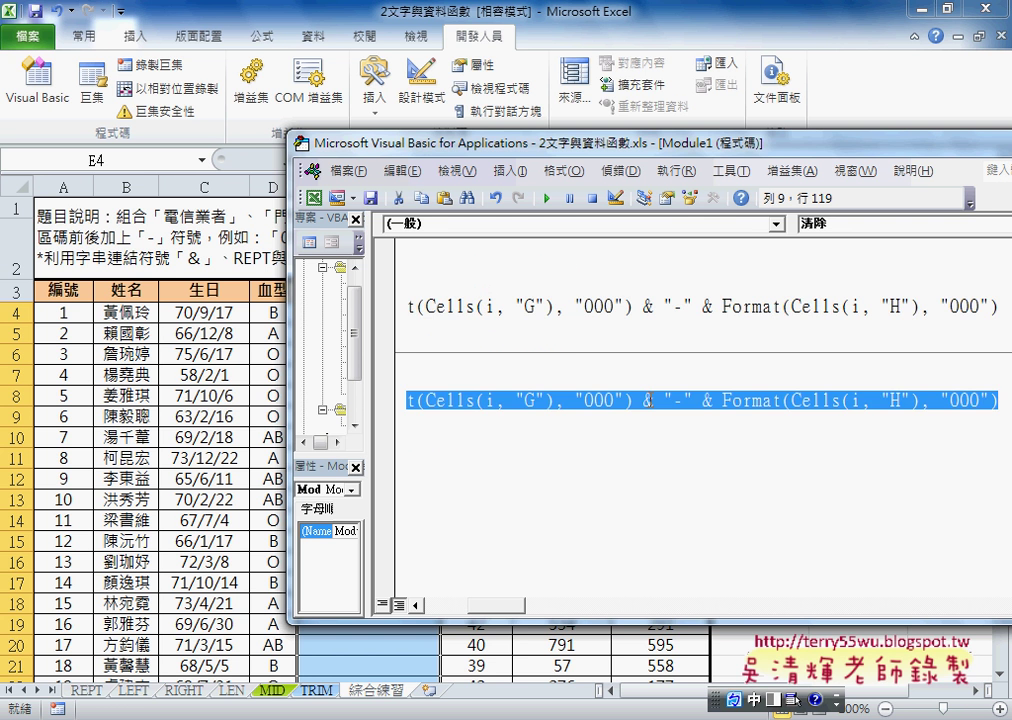
key("Delete")
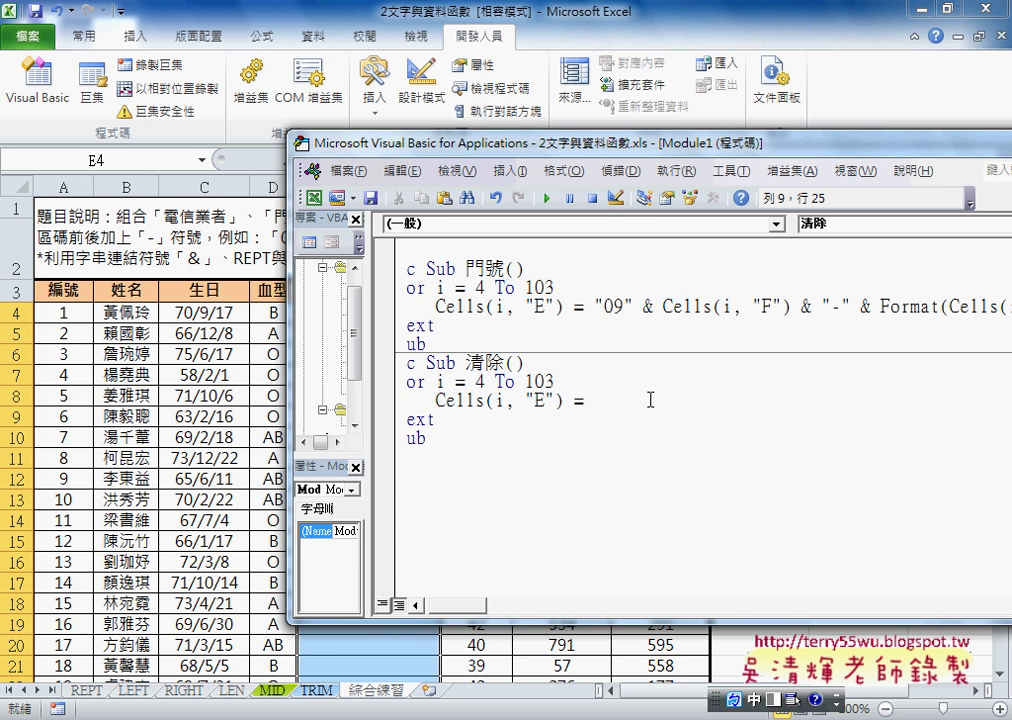
type("\"\"")
left_click_drag(612, 402, 597, 404)
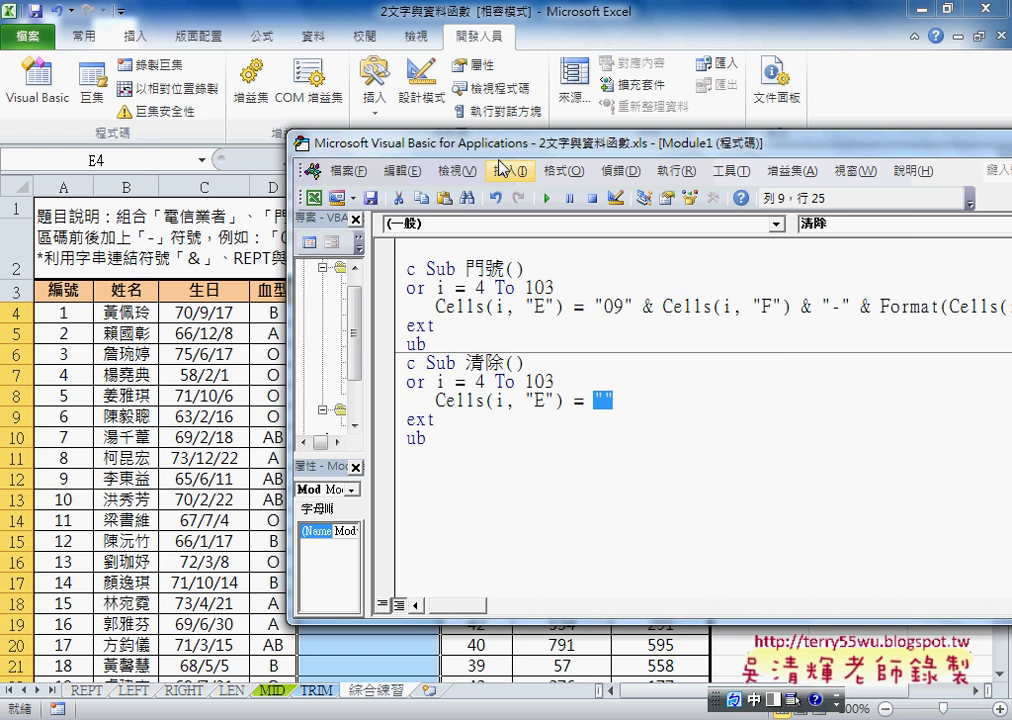
Run the 門號 macro to fill column E with phone numbers.
mouse_move(499, 146)
left_mouse_down()
mouse_move(658, 152)
mouse_move(535, 158)
left_mouse_up()
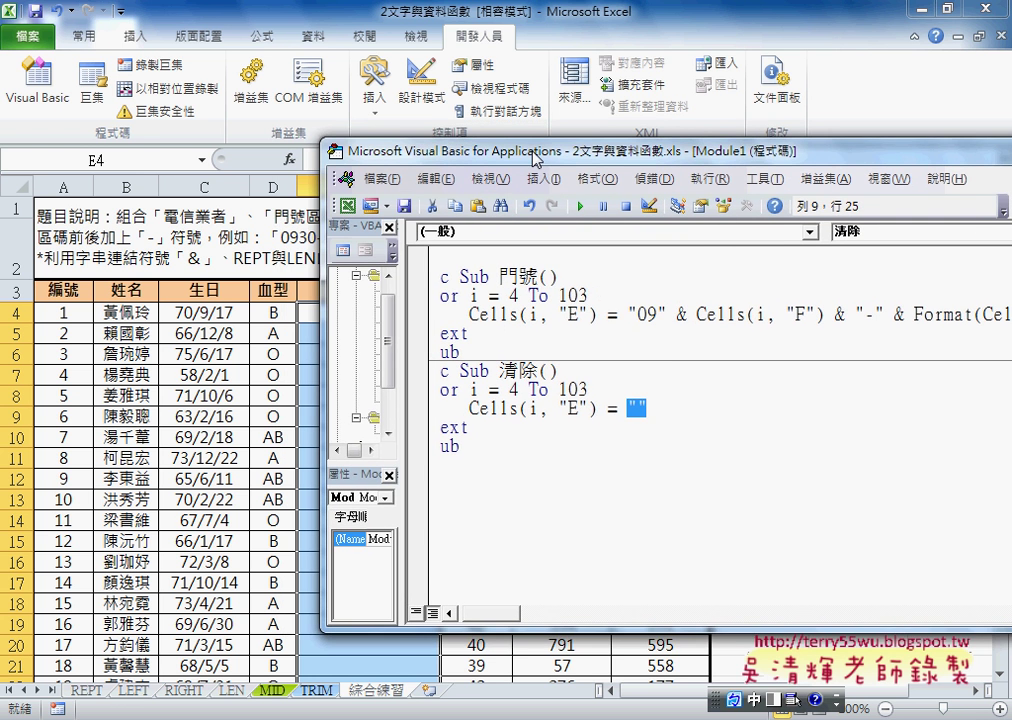
left_click(519, 318)
left_click(578, 214)
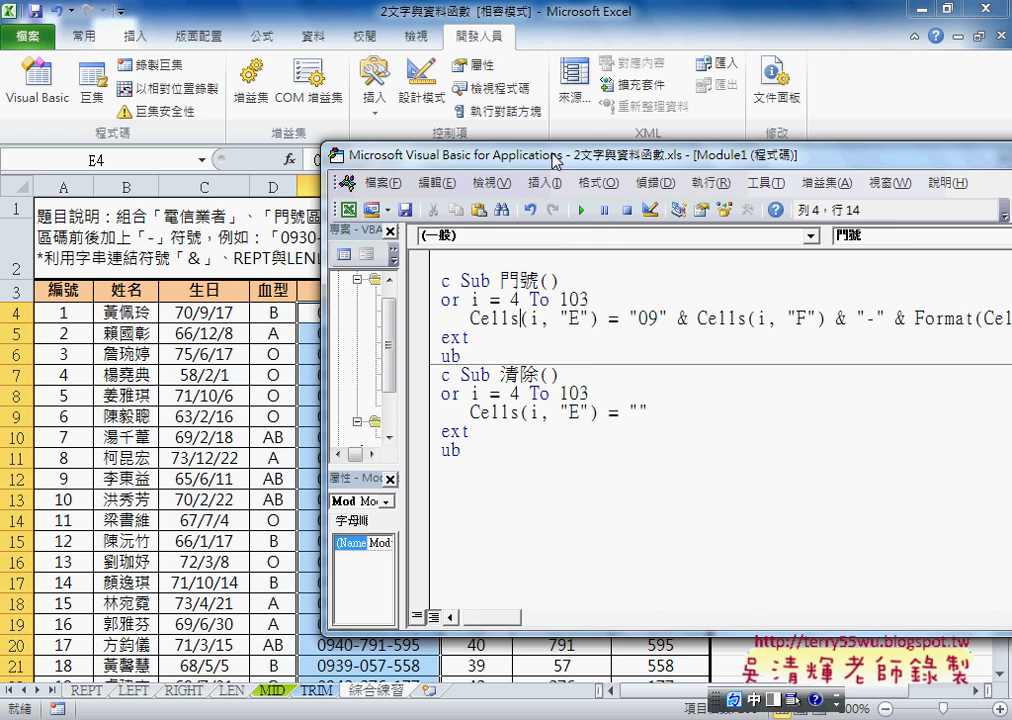
Run 清除, then 門號, then 清除 again, leaving column E empty.
left_click_drag(555, 160, 687, 172)
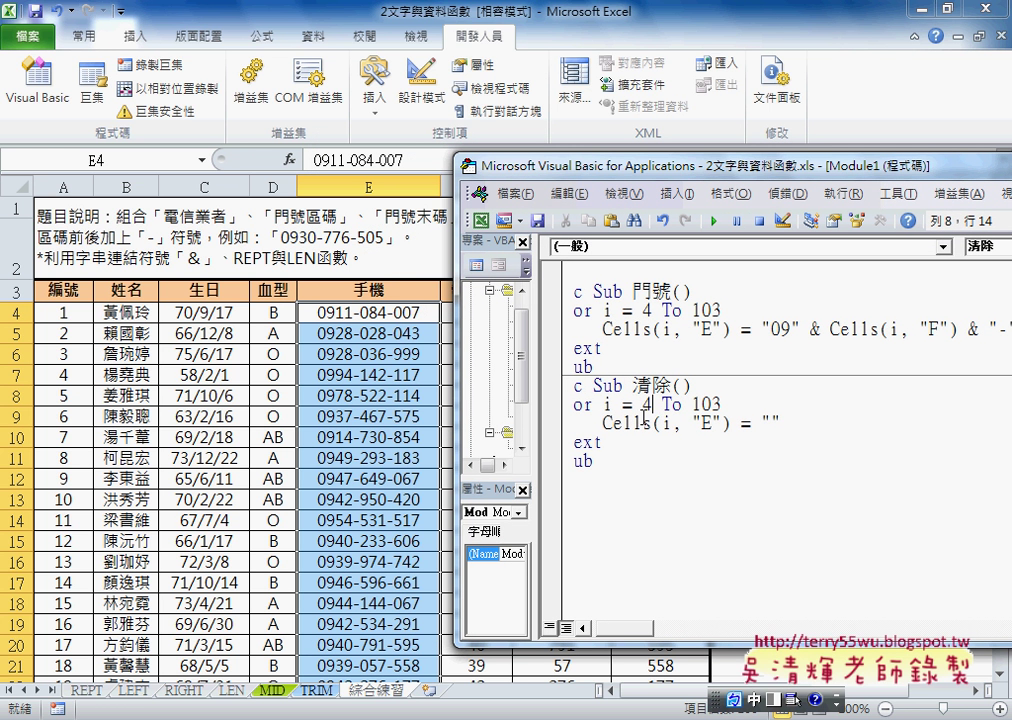
left_click(645, 420)
left_click(583, 628)
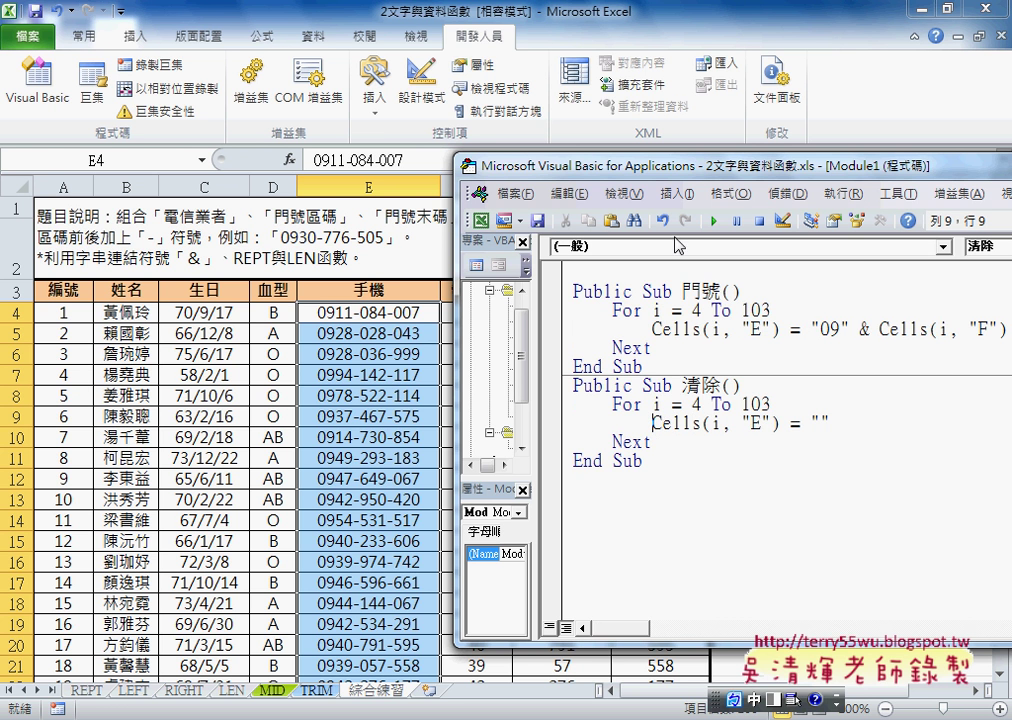
left_click(714, 220)
left_click(704, 329)
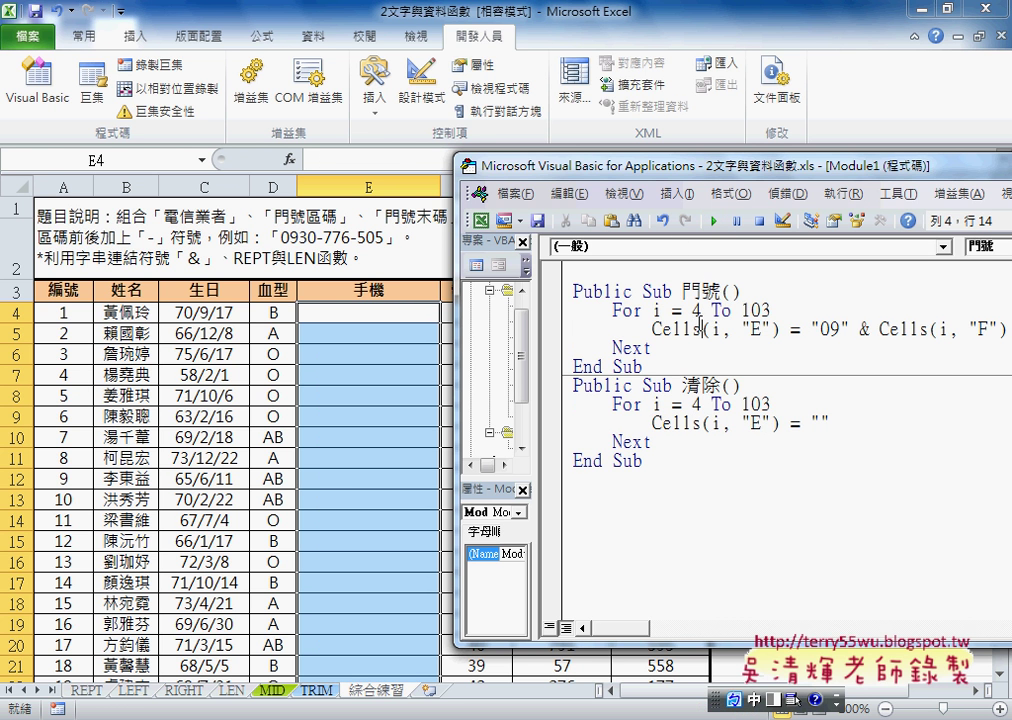
left_click(714, 220)
left_click(694, 423)
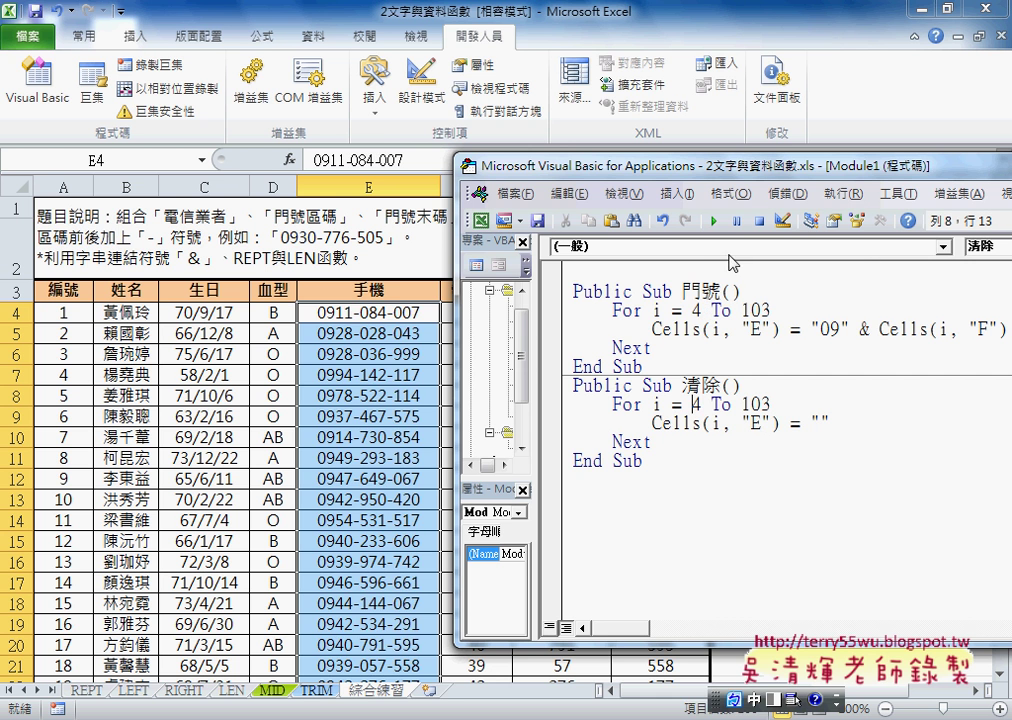
left_click(714, 220)
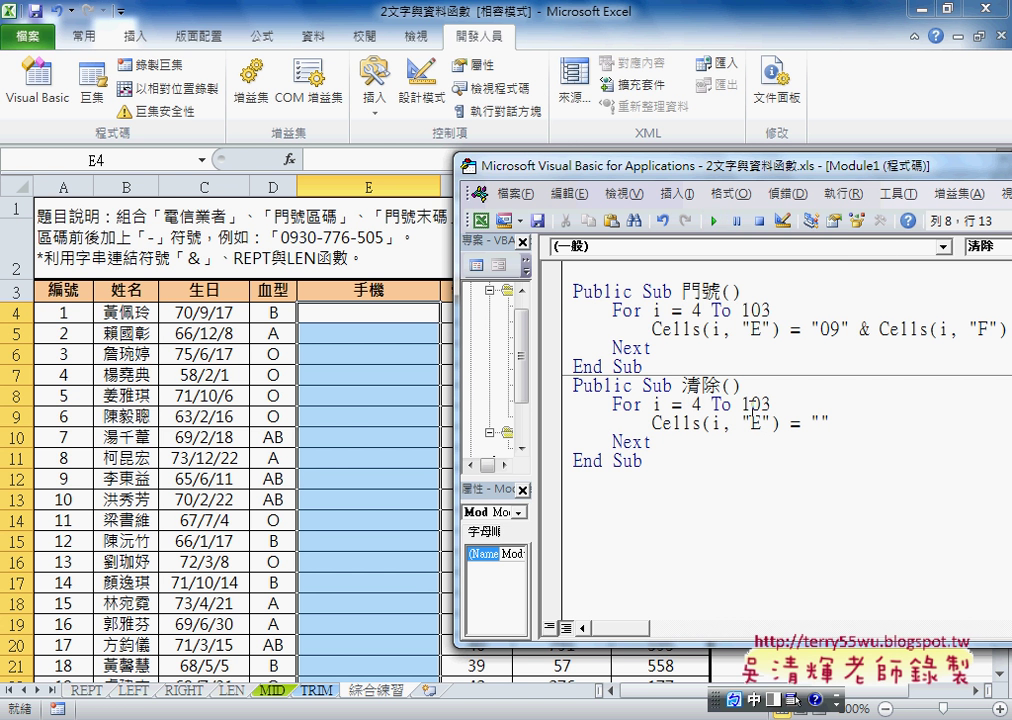
left_click_drag(741, 423, 812, 423)
Draw a second form button below the 門號 button and assign it the 清除 macro.
left_click(405, 400)
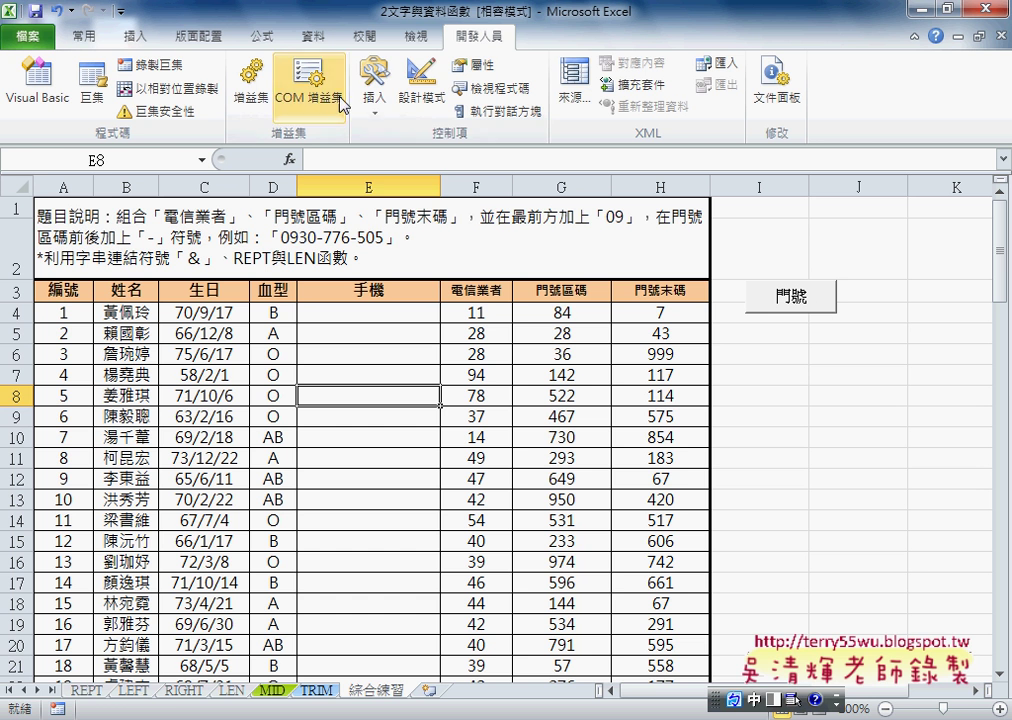
left_click(374, 90)
left_click(366, 156)
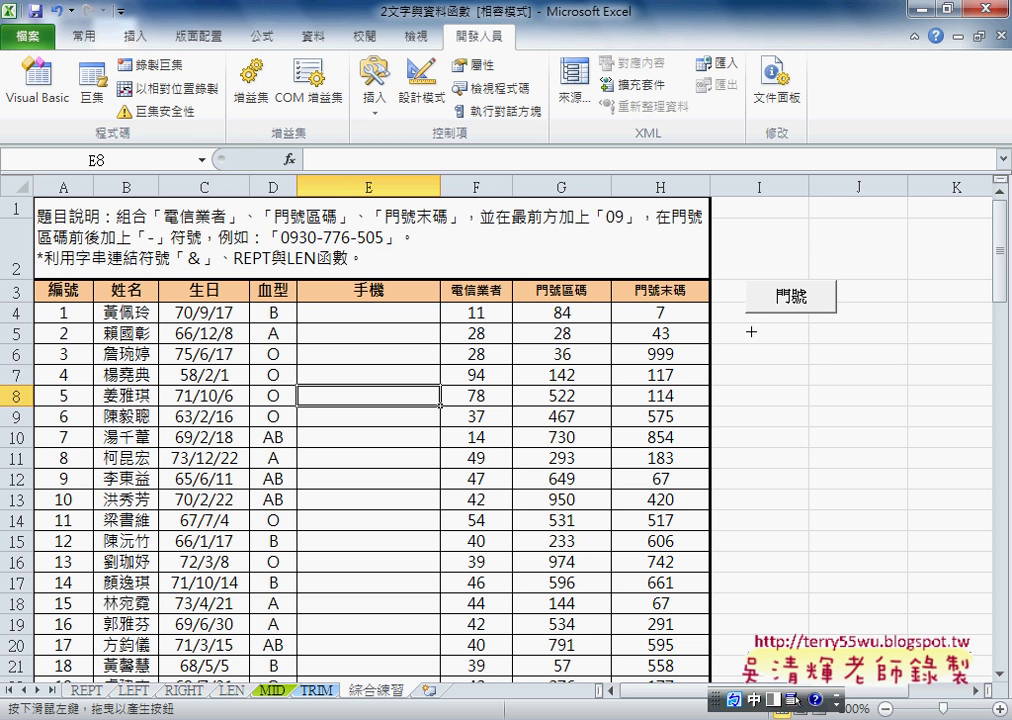
left_click_drag(745, 326, 836, 357)
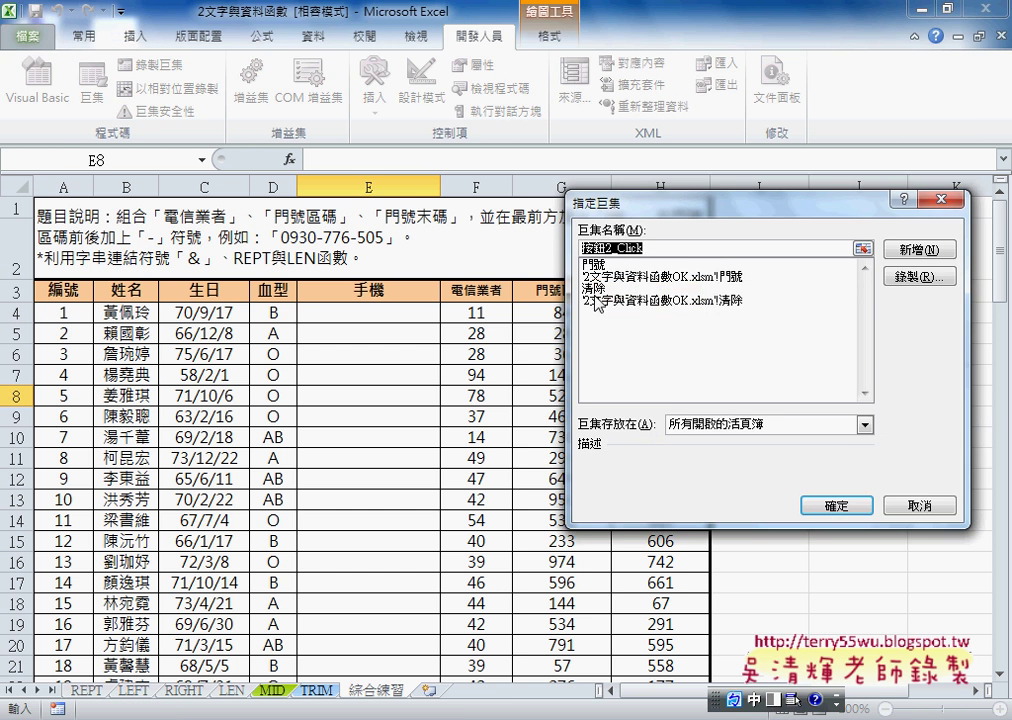
left_click(620, 288)
left_click(836, 505)
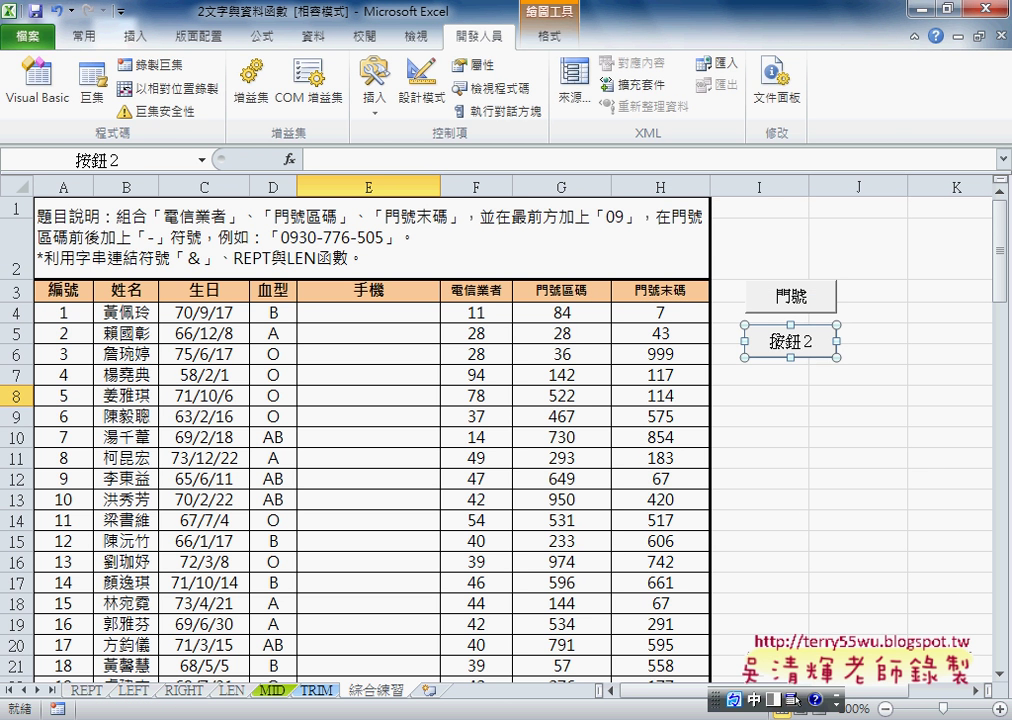
Delete the new button's default caption text.
left_click(812, 350)
key("BackSpace")
key("BackSpace")
key("BackSpace")
key("BackSpace")
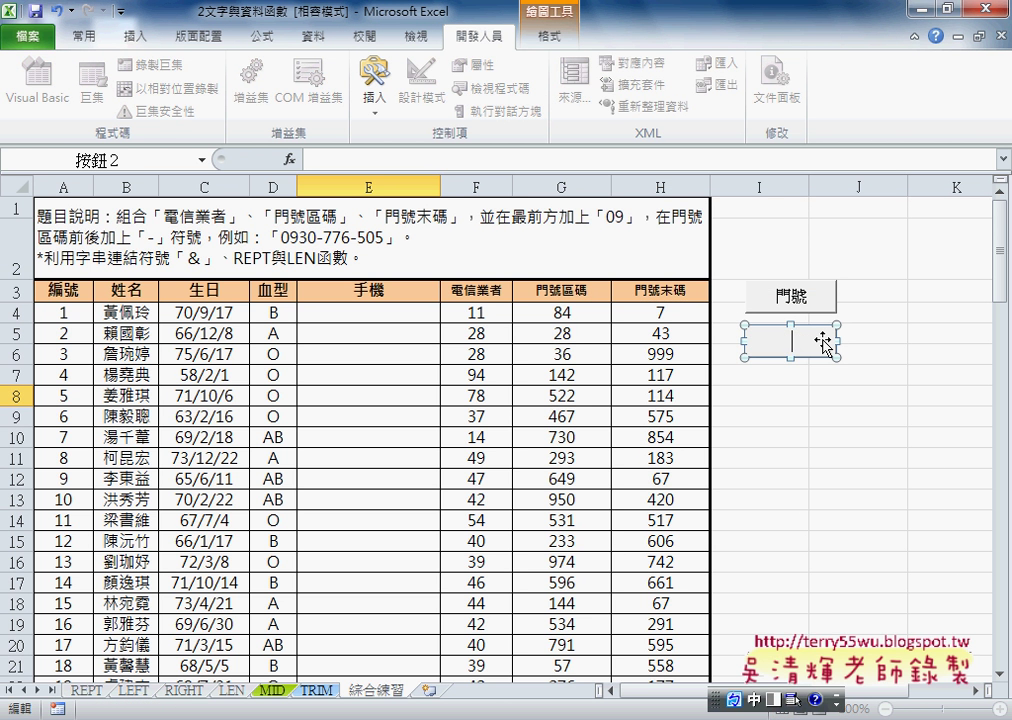
Enter 清除 as the second button's caption using the Zhuyin IME.
type("ㄑㄧ")
type("ㄥ")
key("space")
type("ㄔㄨ")
type("6")
key("BackSpace")
key("BackSpace")
type("ㄑㄧㄥ")
key("space")
type("ㄔㄨ6")
left_click(912, 292)
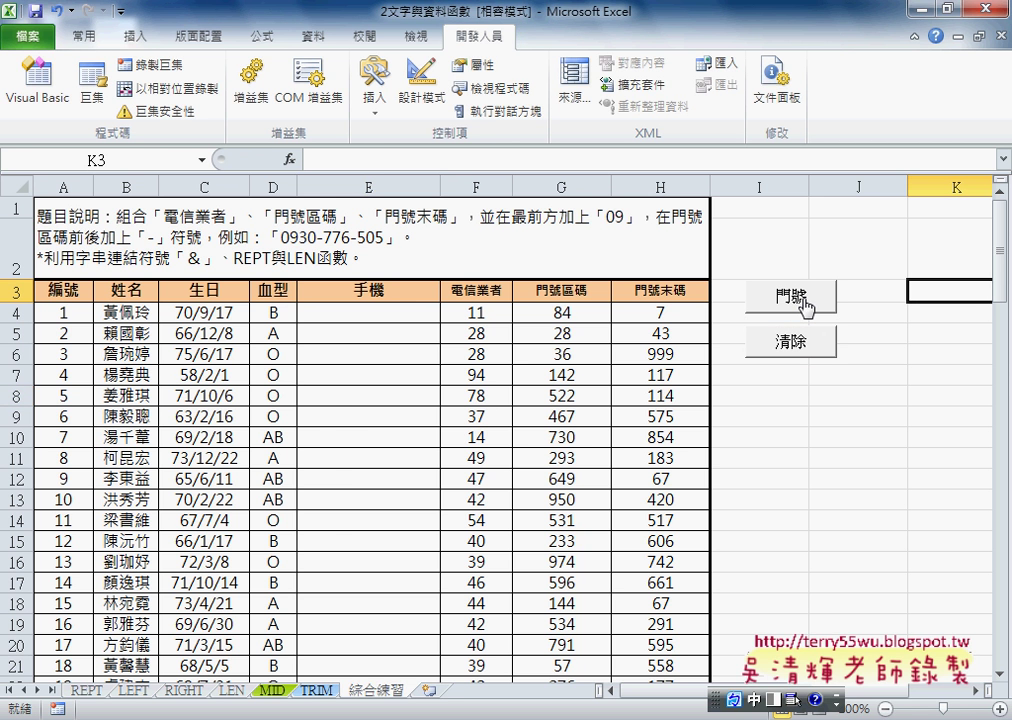
left_click(792, 296)
left_click(799, 344)
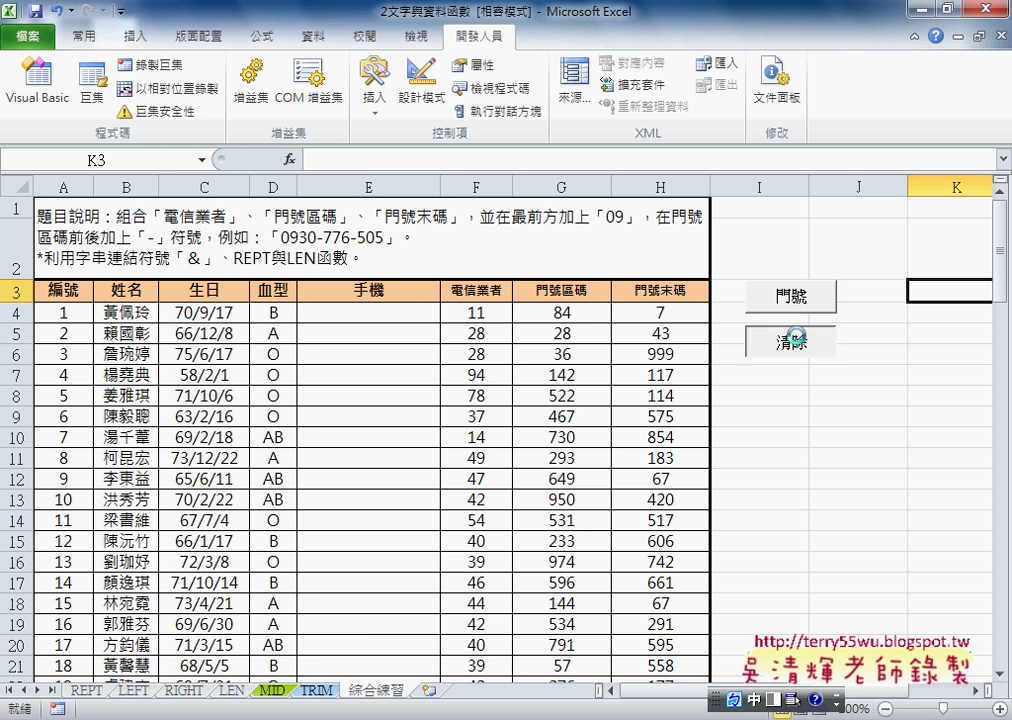
left_click(790, 296)
left_click(799, 344)
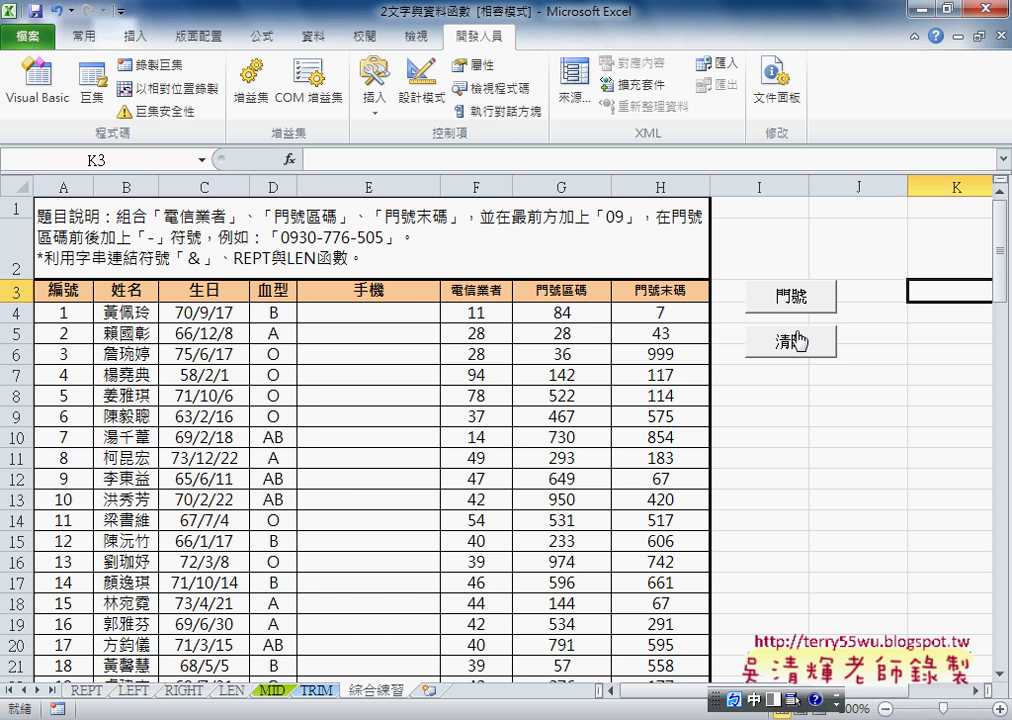